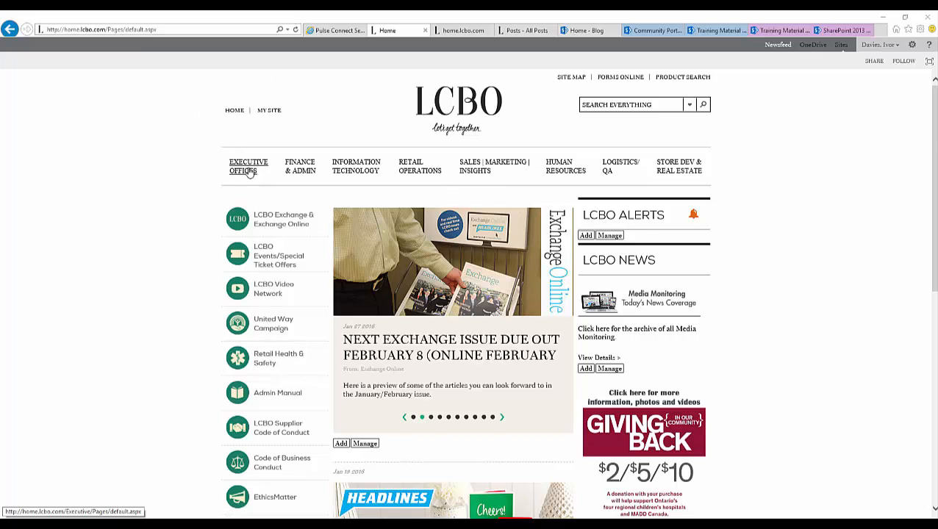
Open the Exchange Online site found in Executive Offices under Corporate Communications, Internal Communications.
mouse_move(251, 171)
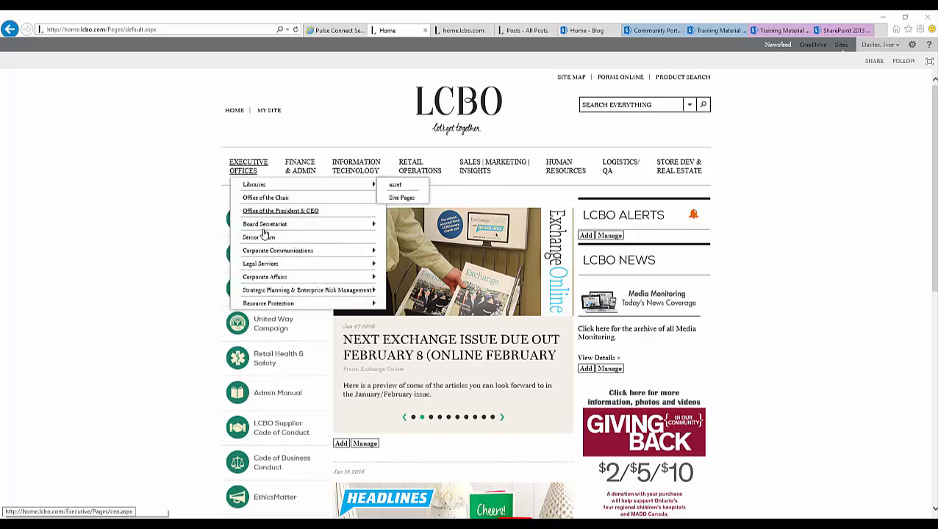
mouse_move(267, 253)
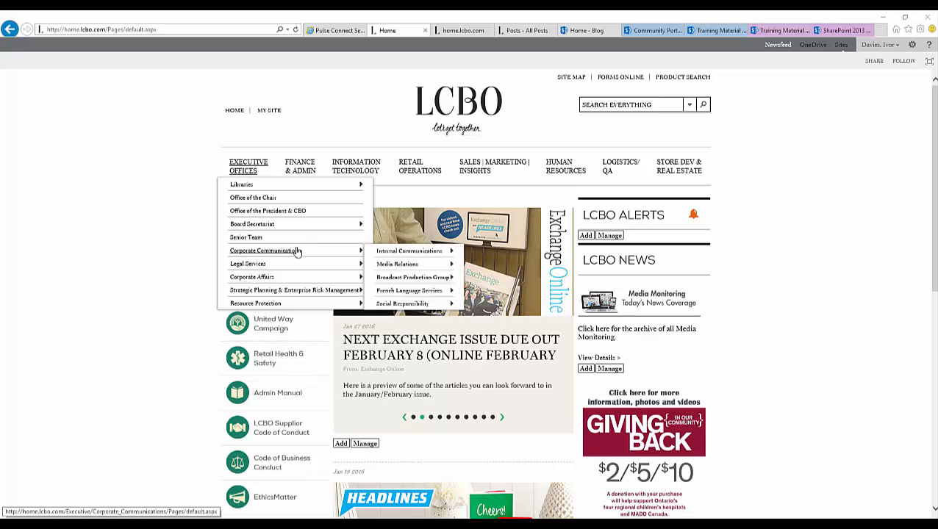
mouse_move(390, 253)
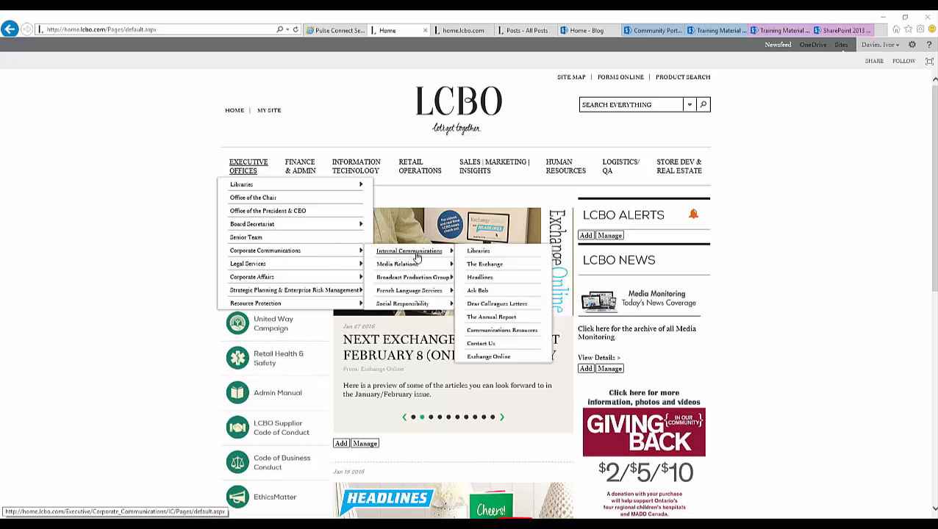
left_click(480, 358)
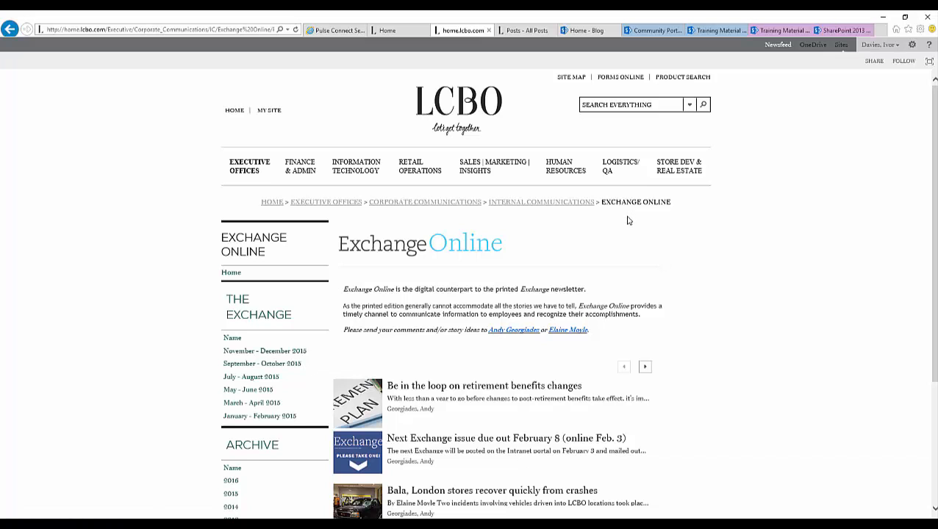
Open the Posts list from the Exchange Online site contents.
scroll(628, 220, "down", 4)
scroll(628, 220, "up", 4)
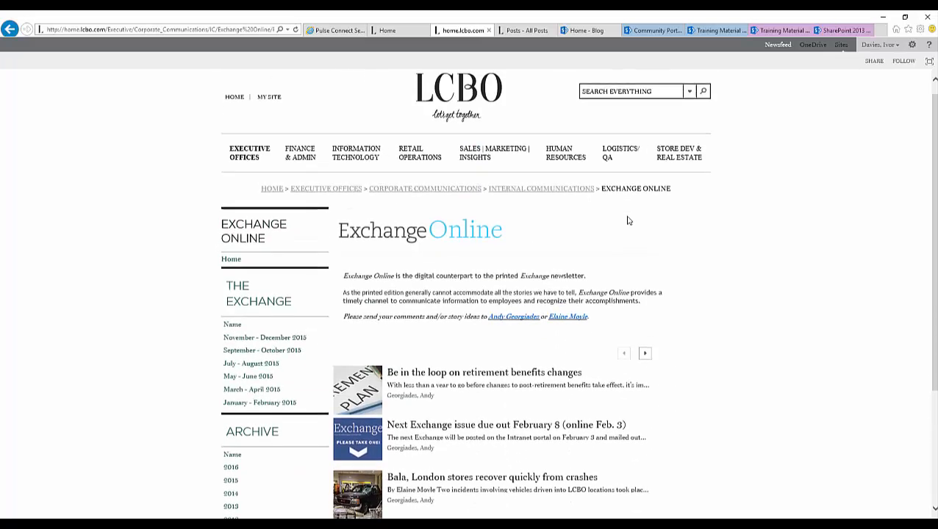
scroll(628, 221, "up", 1)
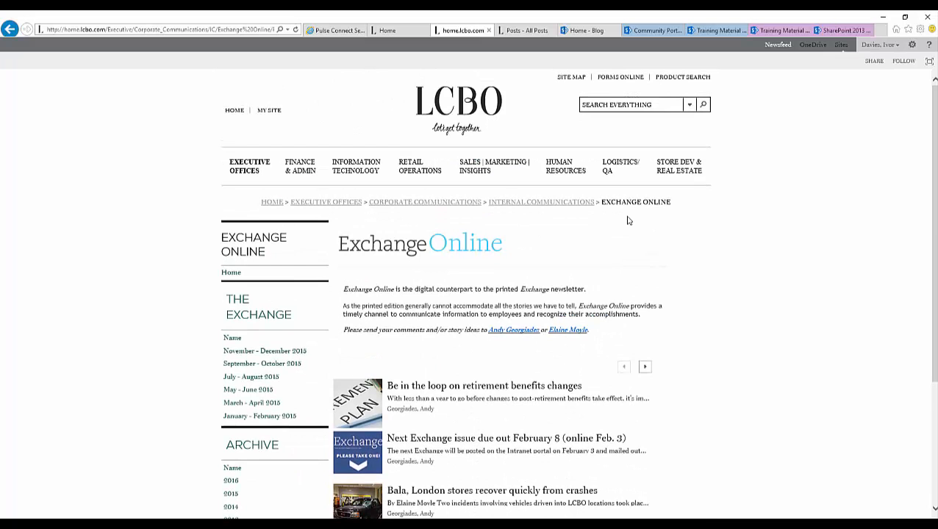
left_click(912, 45)
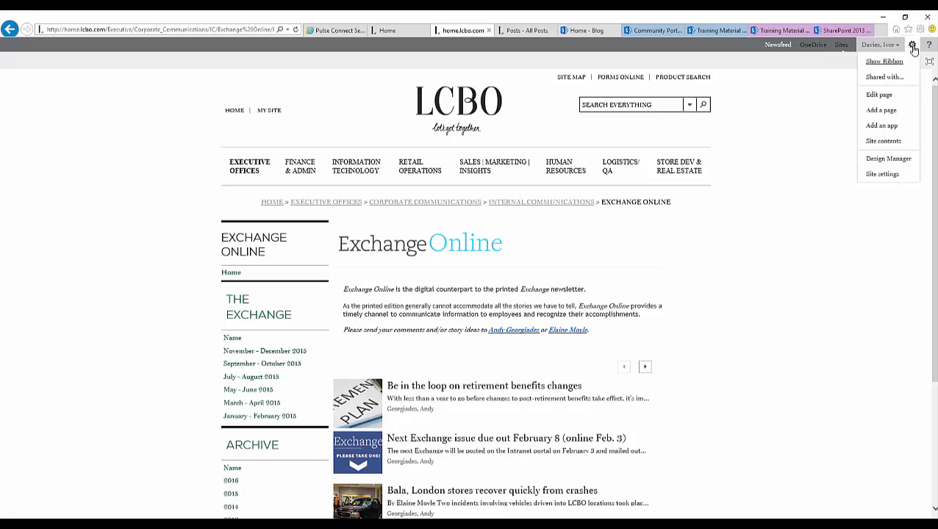
left_click(892, 141)
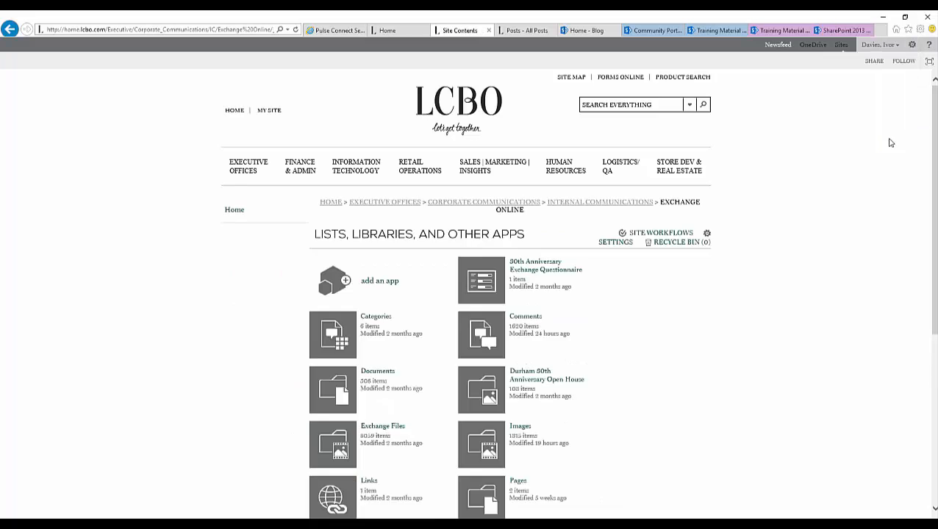
scroll(894, 143, "down", 1)
scroll(894, 143, "down", 2)
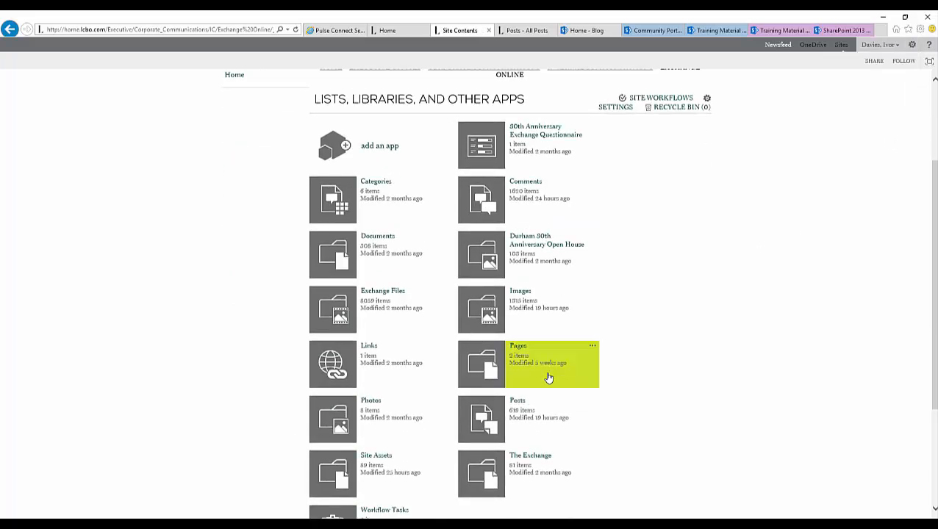
left_click(496, 421)
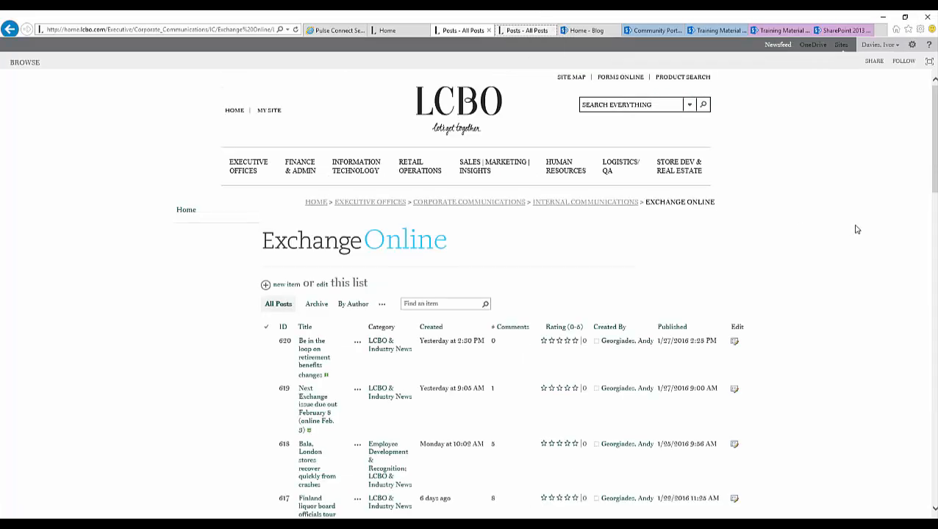
Start a new item in the Exchange Online Posts list.
scroll(856, 230, "down", 3)
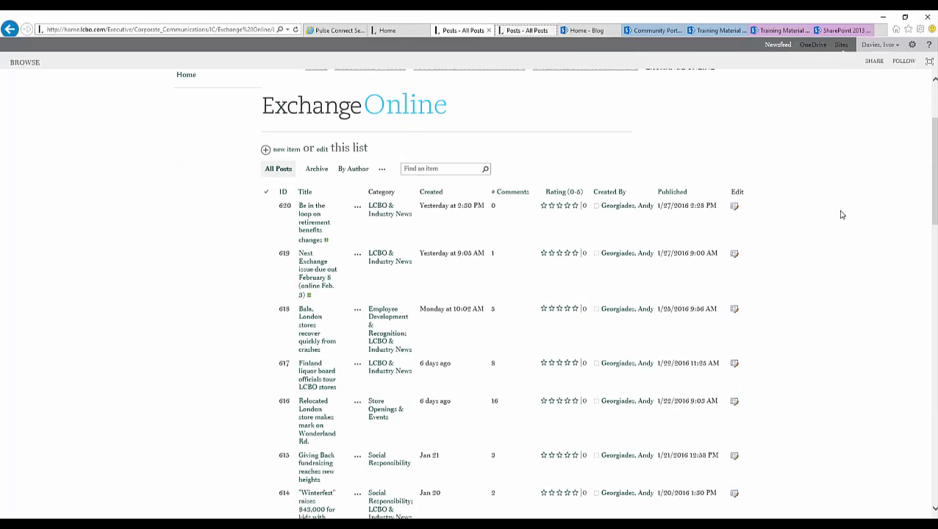
scroll(839, 211, "up", 3)
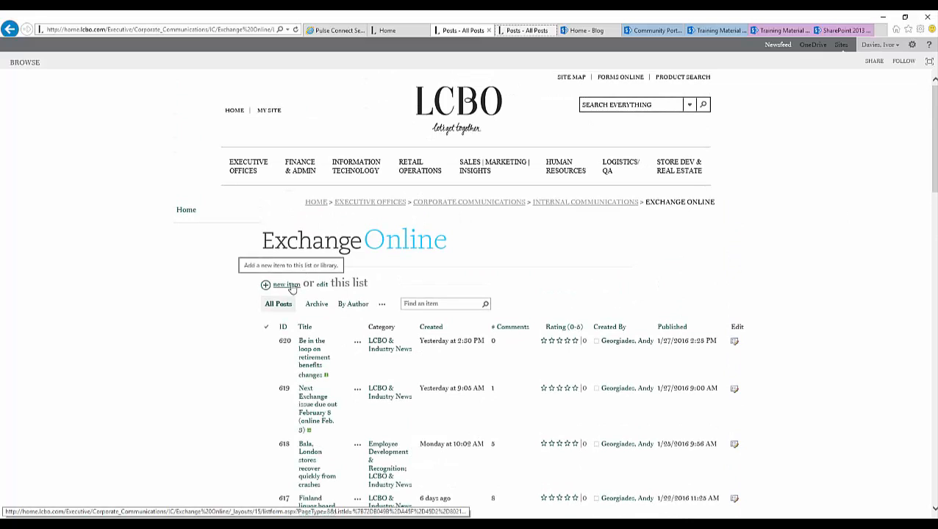
left_click(293, 287)
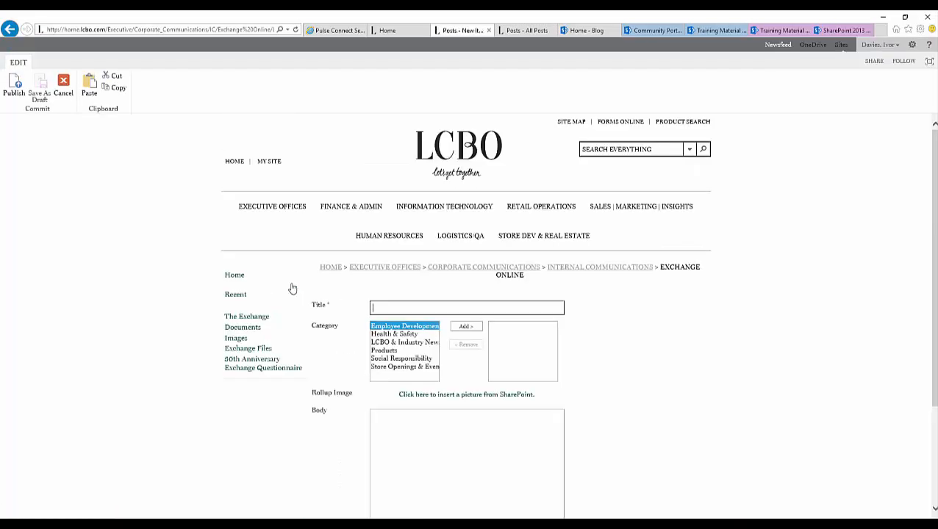
scroll(293, 288, "down", 1)
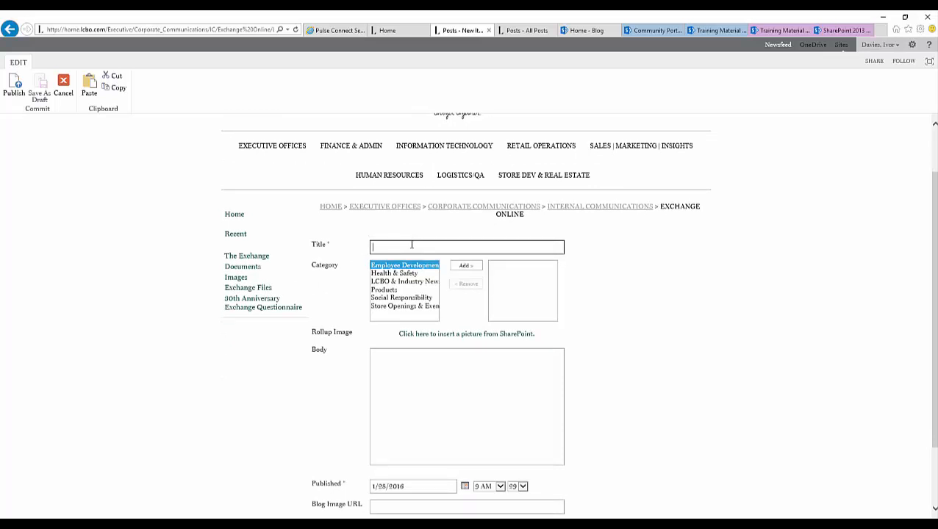
Title the post "Finlad Liquor Board" and assign it the LCBO & Industry News category.
type("F")
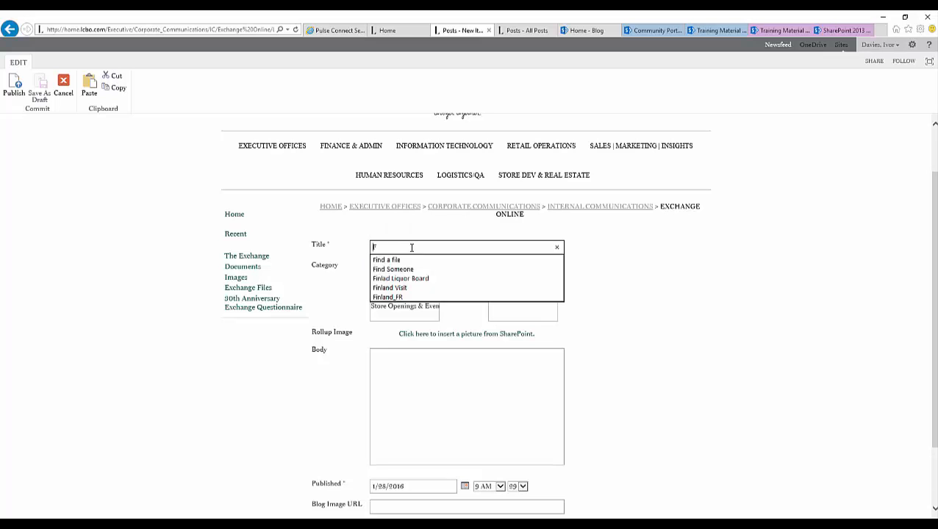
type("ina")
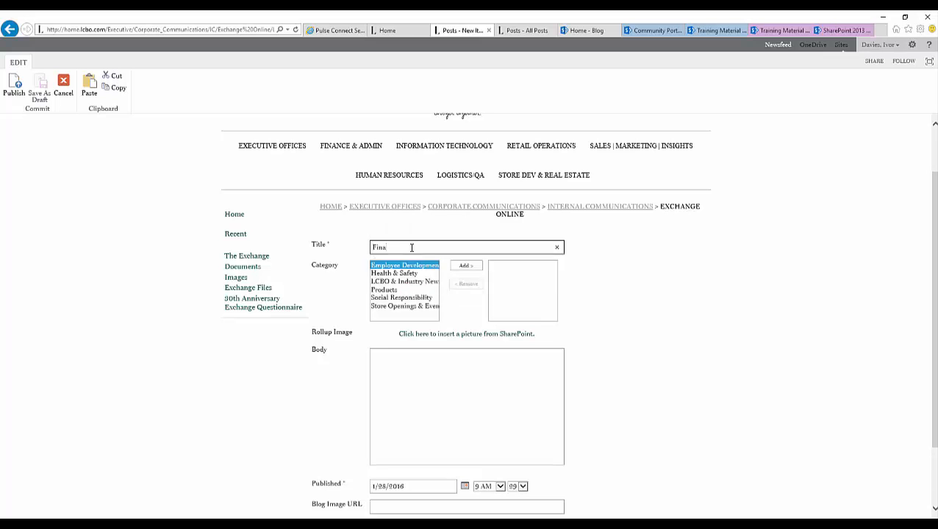
key("BackSpace")
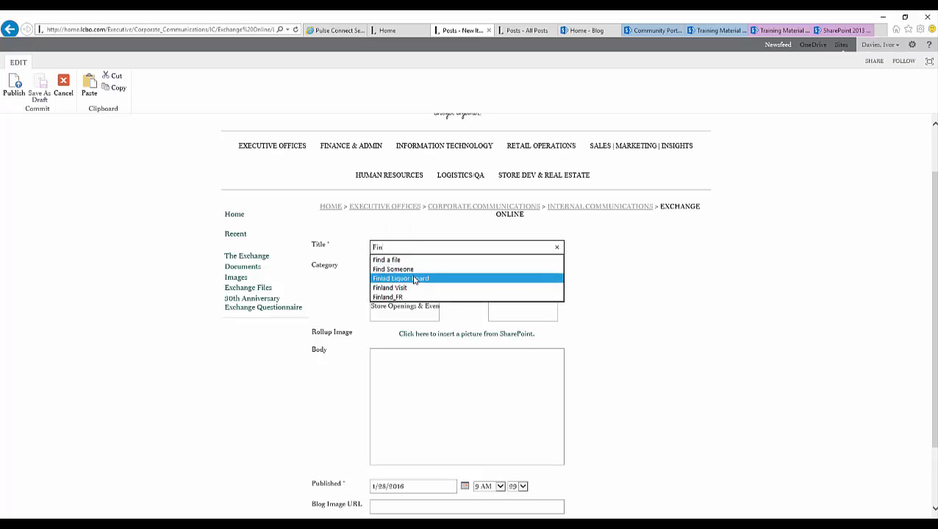
left_click(414, 279)
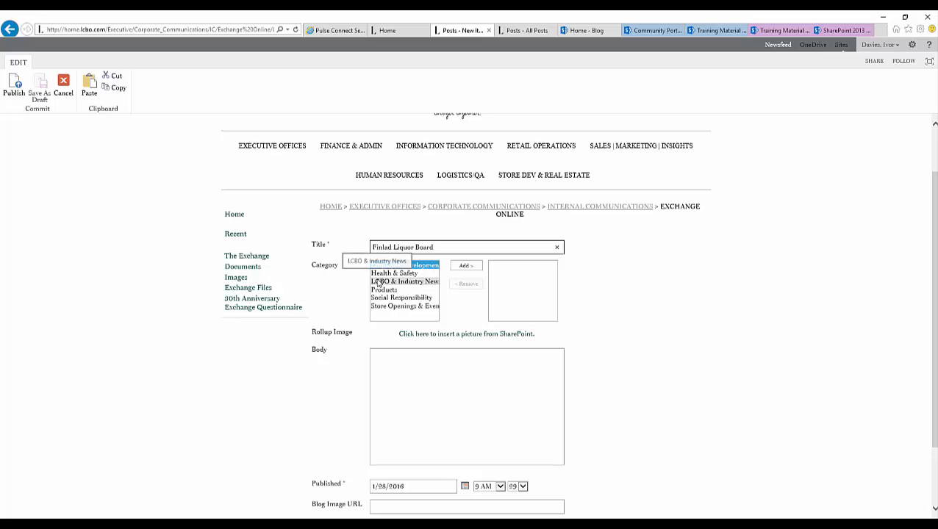
left_click(378, 283)
left_click(465, 266)
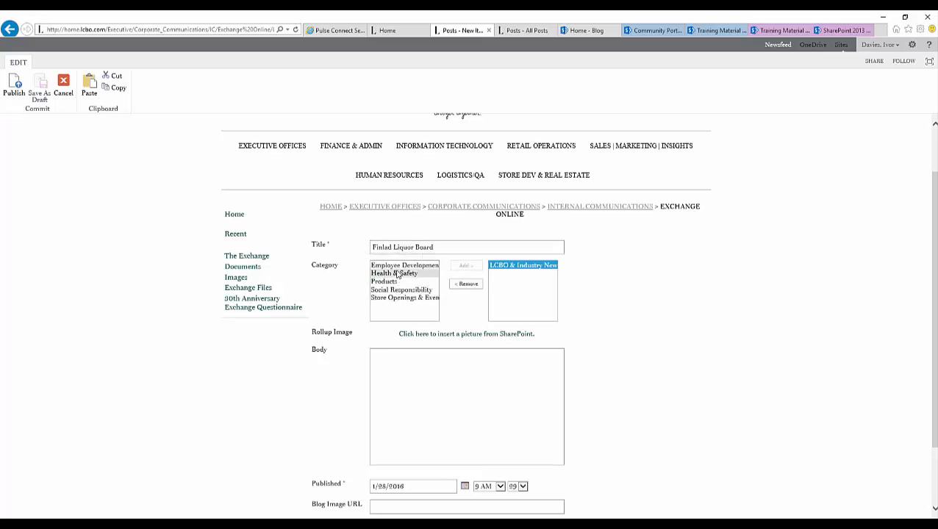
left_click(399, 297)
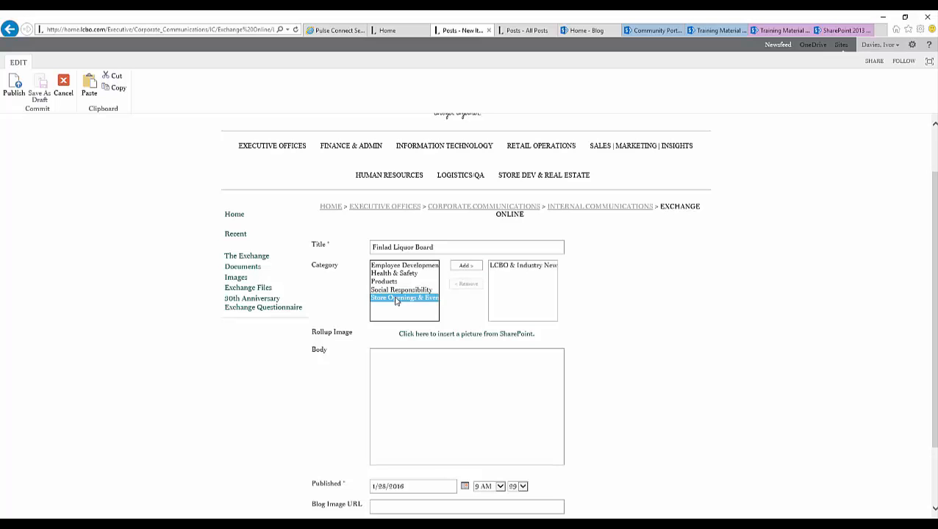
left_click(462, 269)
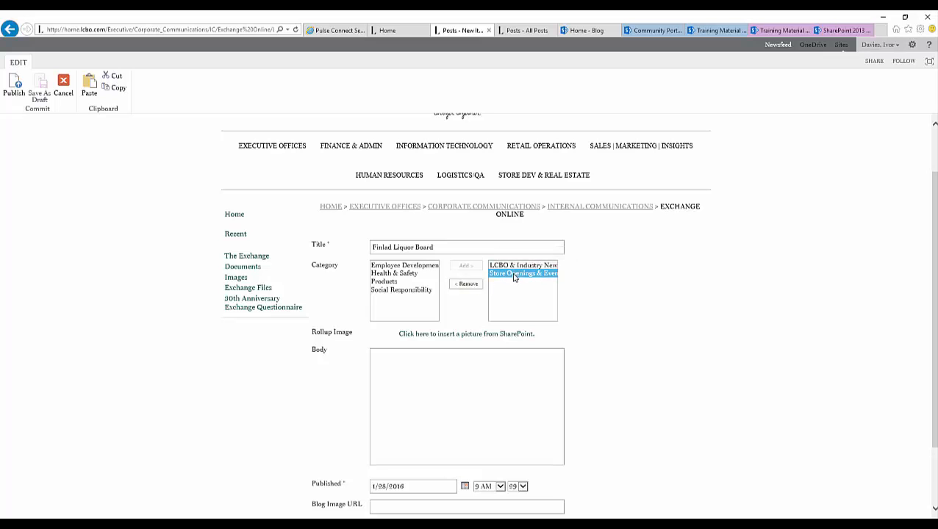
left_click(466, 284)
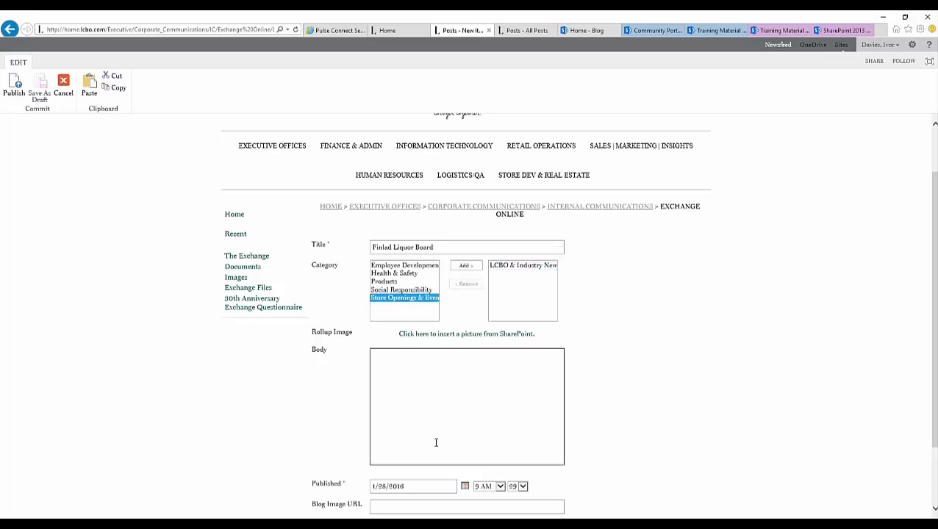
Upload Finland_EO.jpg from the local Pictures folder to the image library while choosing the post's rollup image.
left_click(463, 335)
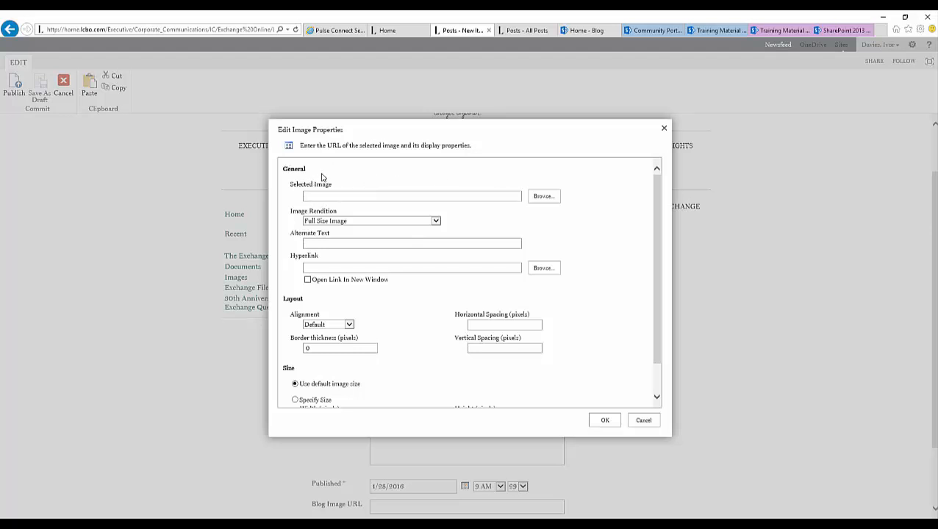
left_click(550, 202)
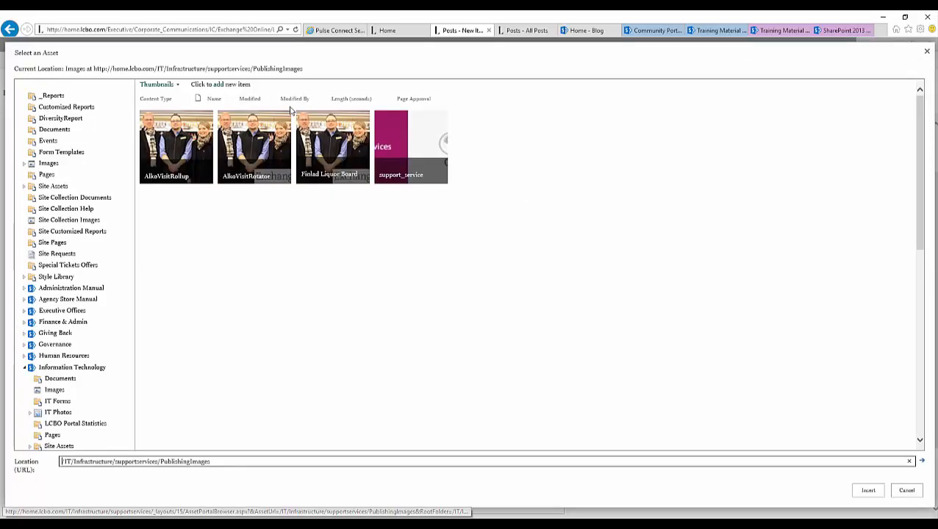
left_click(223, 85)
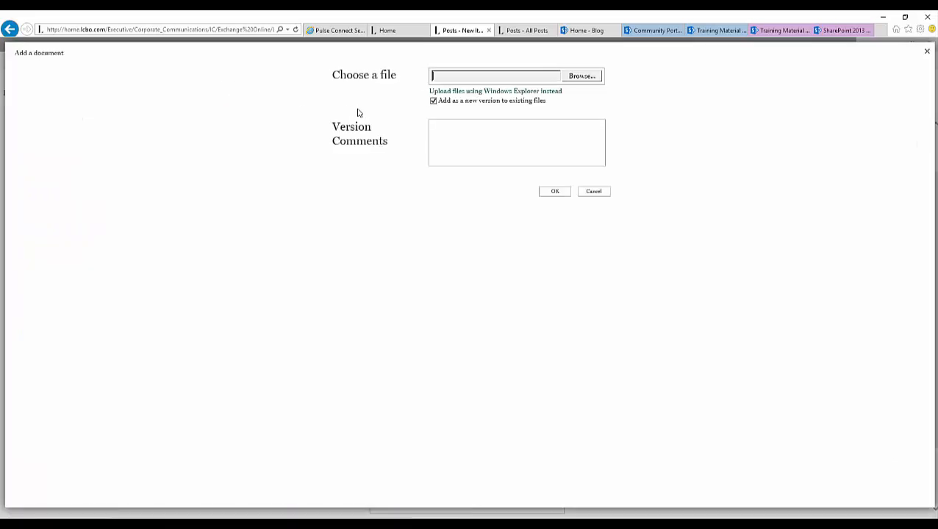
left_click(577, 79)
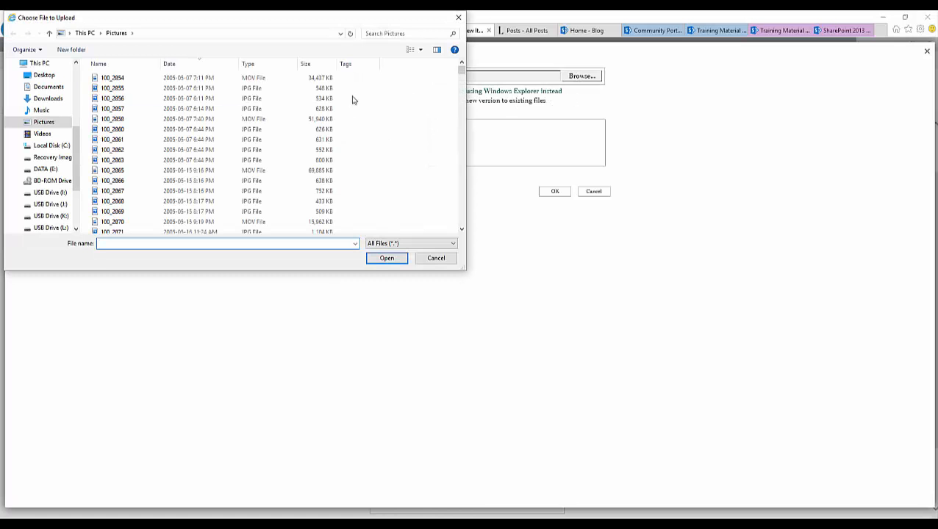
scroll(258, 103, "up", 10)
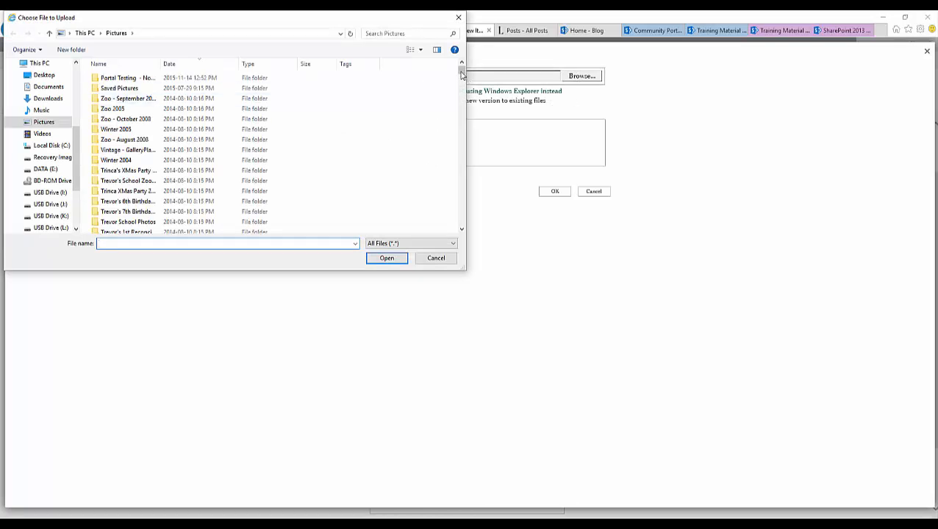
left_click_drag(462, 74, 460, 107)
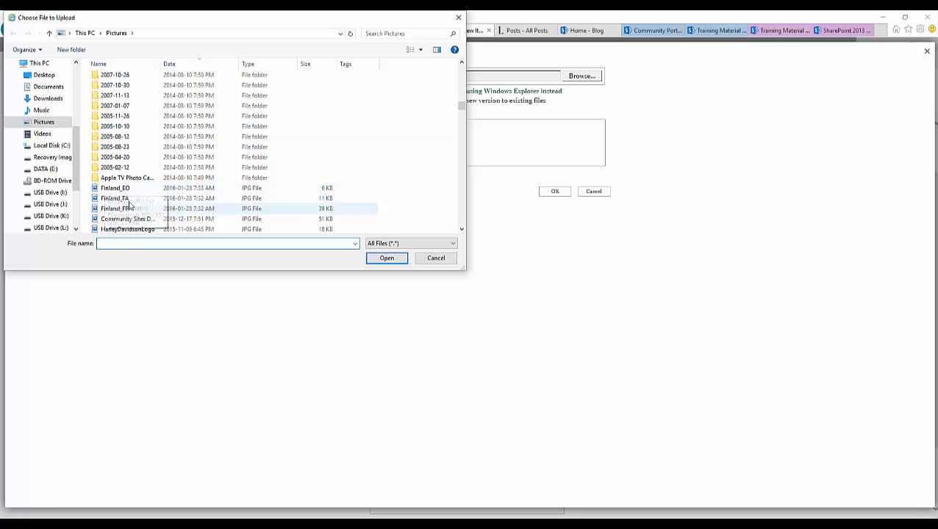
left_click(118, 190)
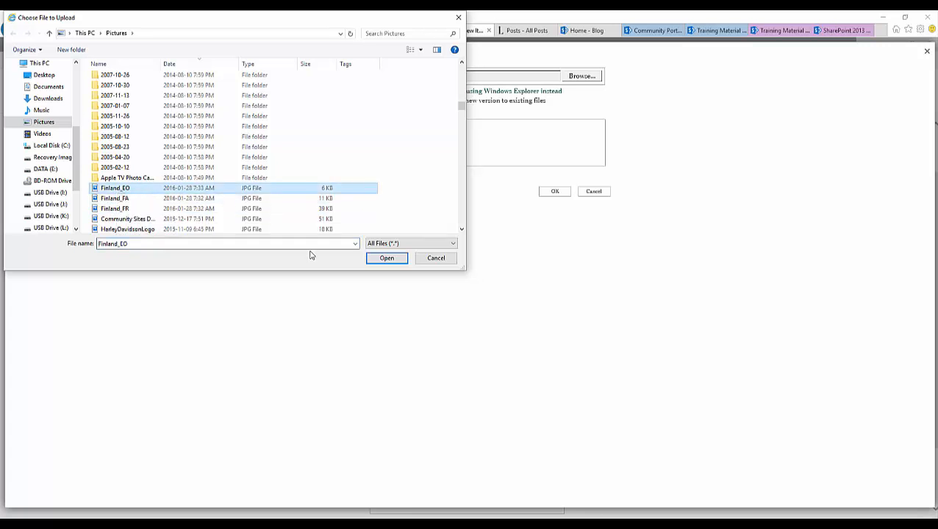
left_click(385, 258)
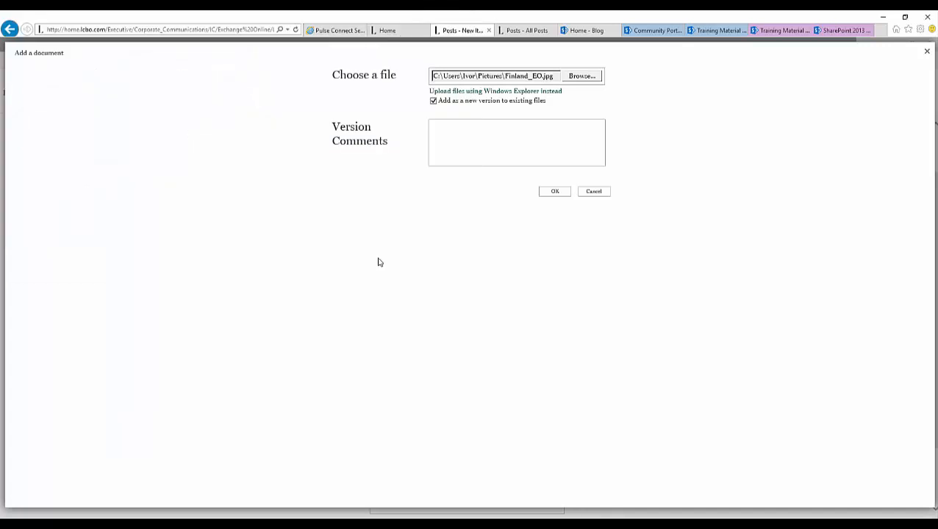
left_click(548, 192)
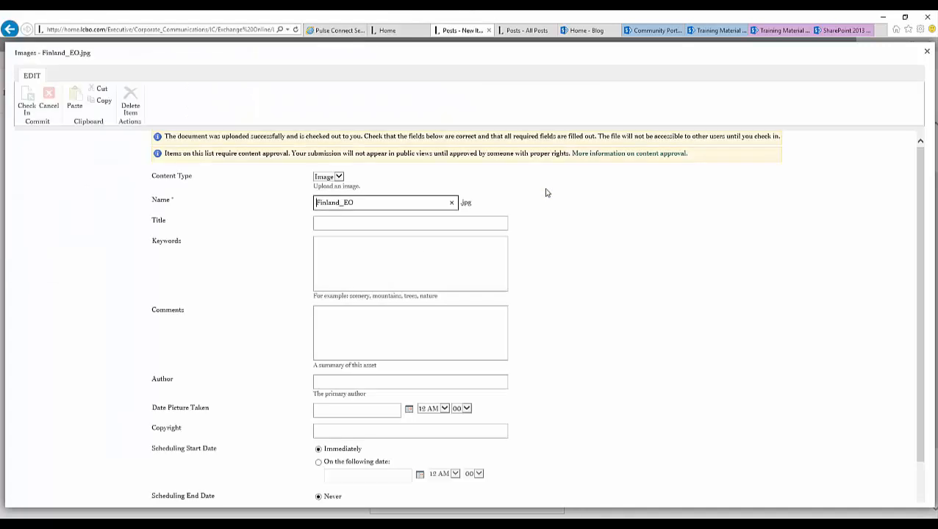
Title the uploaded Finland_EO image "Finlad Liquor Board" and check it in.
left_click(339, 219)
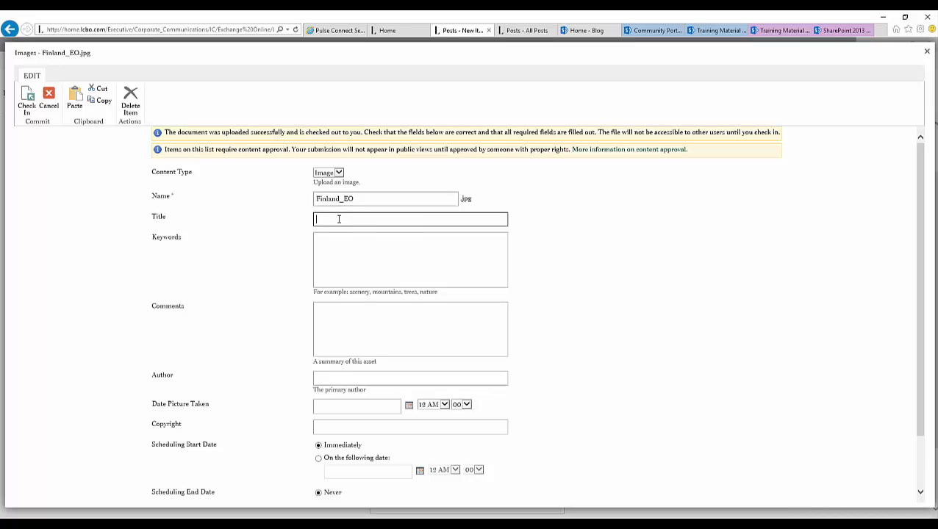
type("Fin")
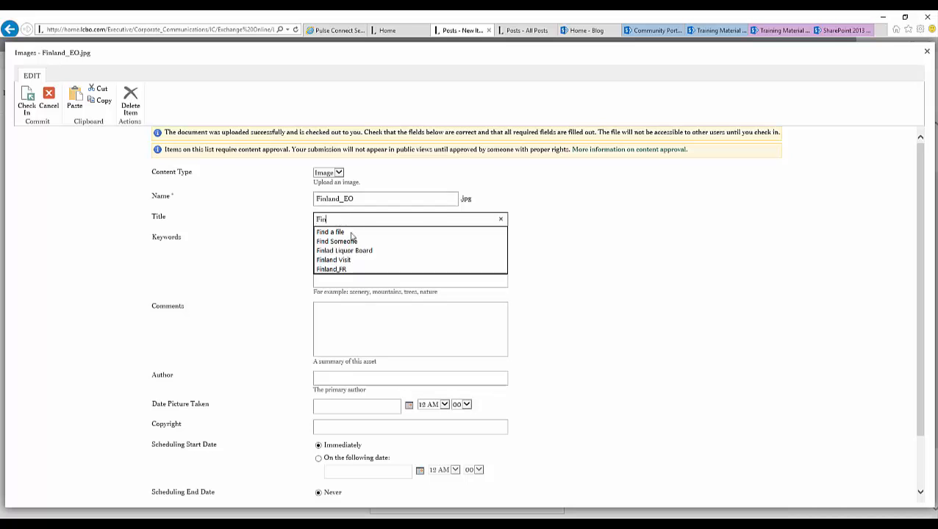
left_click(365, 252)
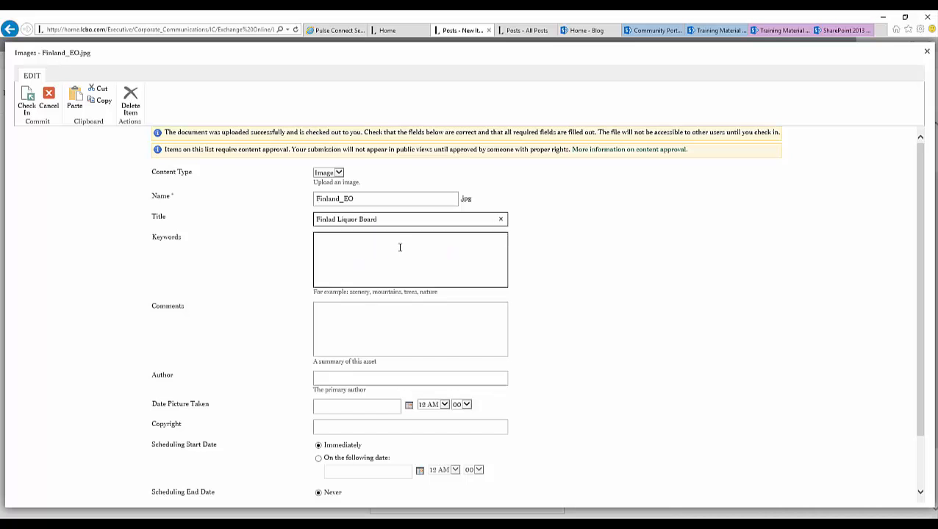
left_click(26, 109)
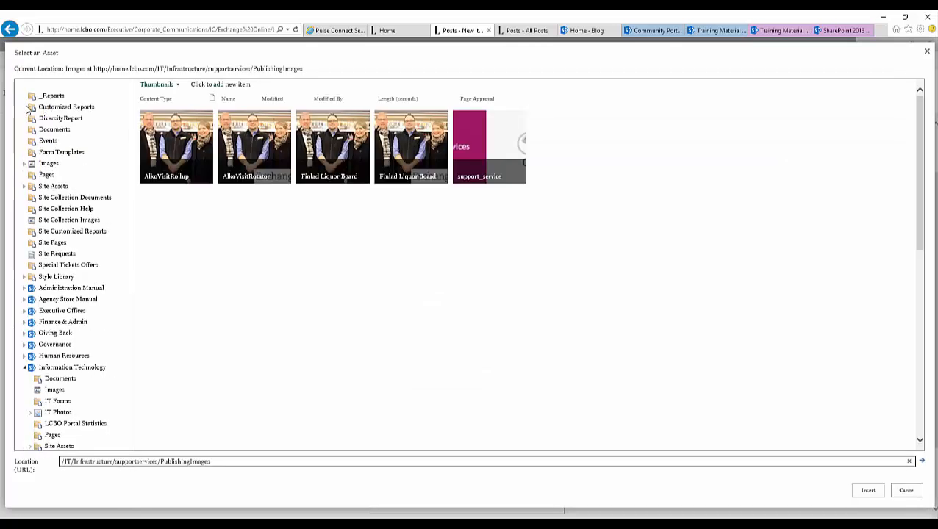
Insert Finland_FR.jpg from the support services image library as the post's rollup image, keeping the default image properties.
left_click(401, 146)
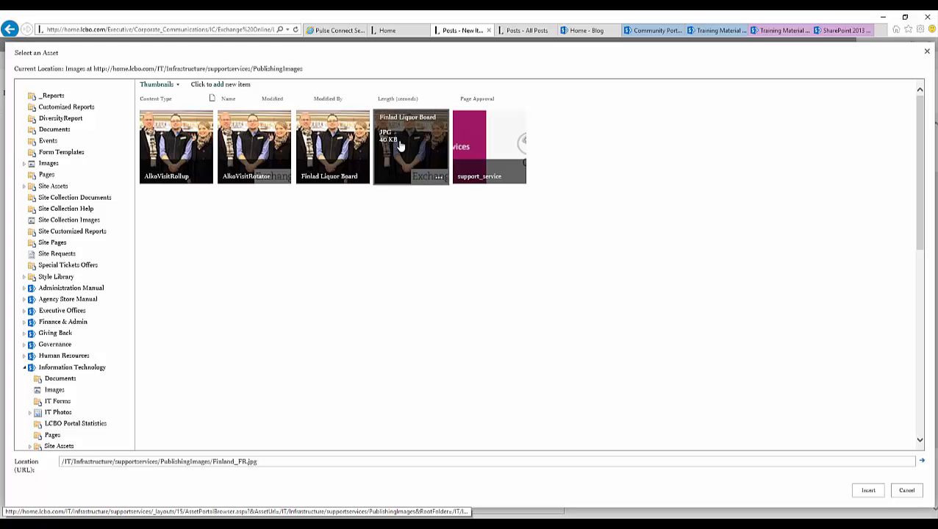
left_click(869, 494)
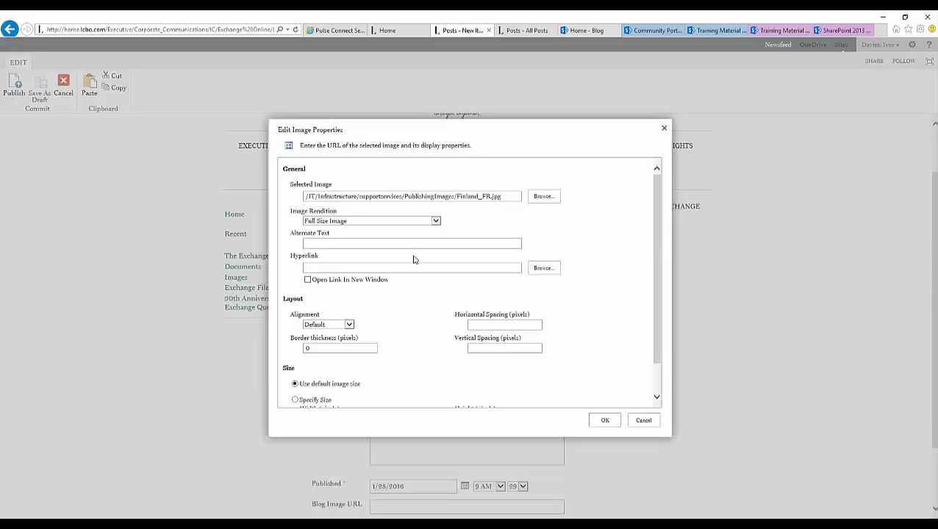
left_click(594, 418)
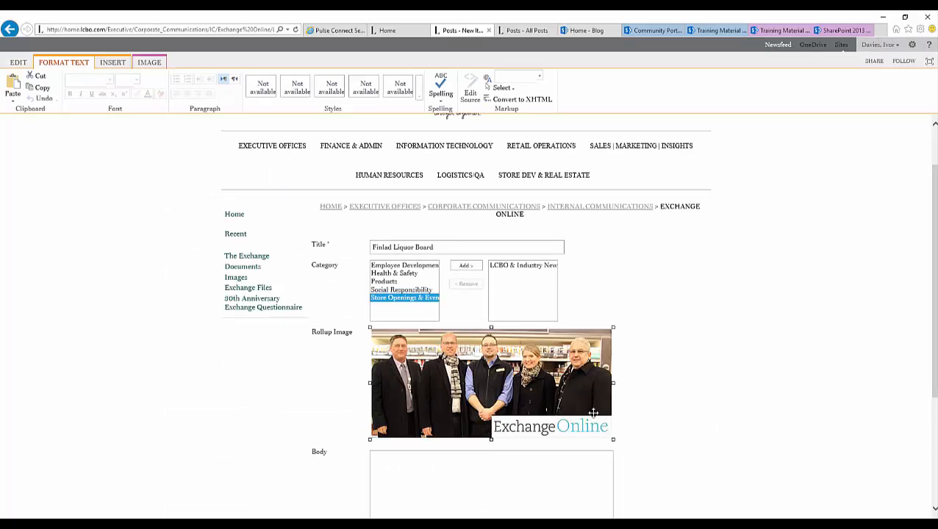
Replace the picture in the Rollup Image field with Finland_EO.jpg from the SharePoint image library.
left_click(149, 63)
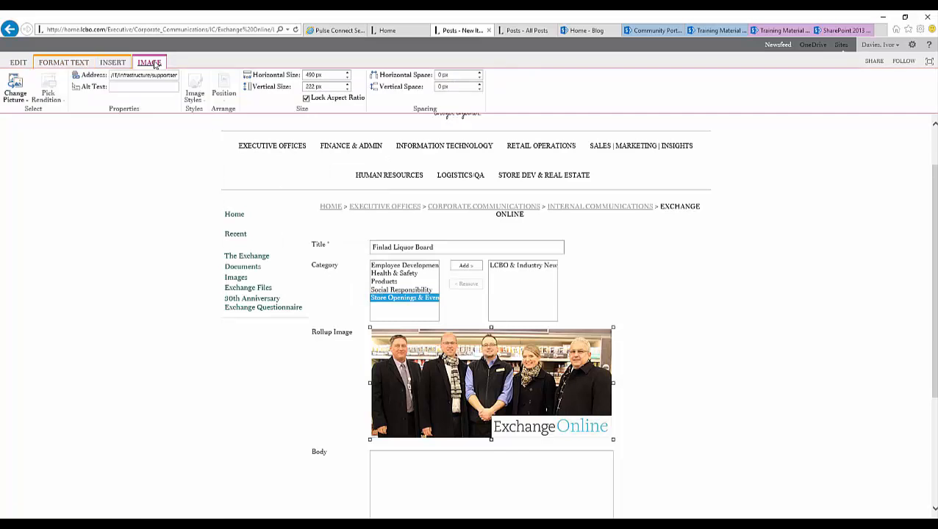
left_click(18, 98)
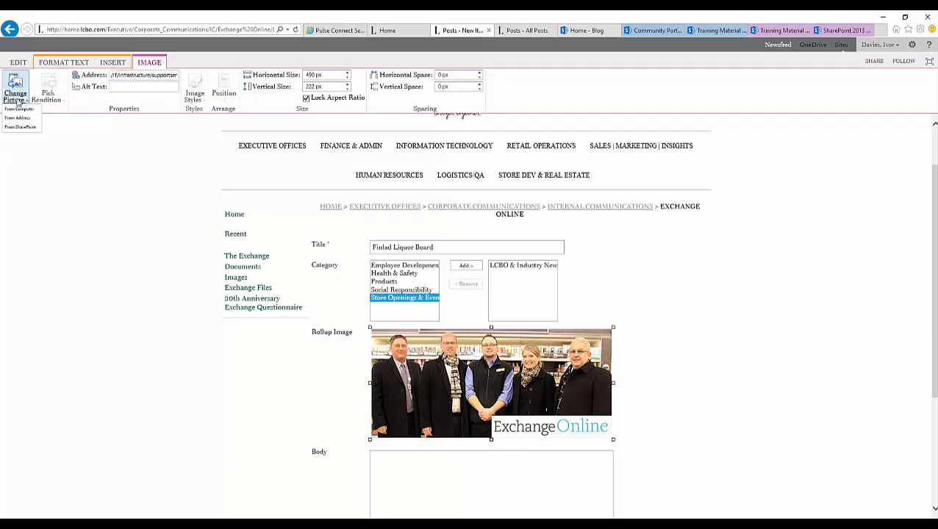
left_click(20, 127)
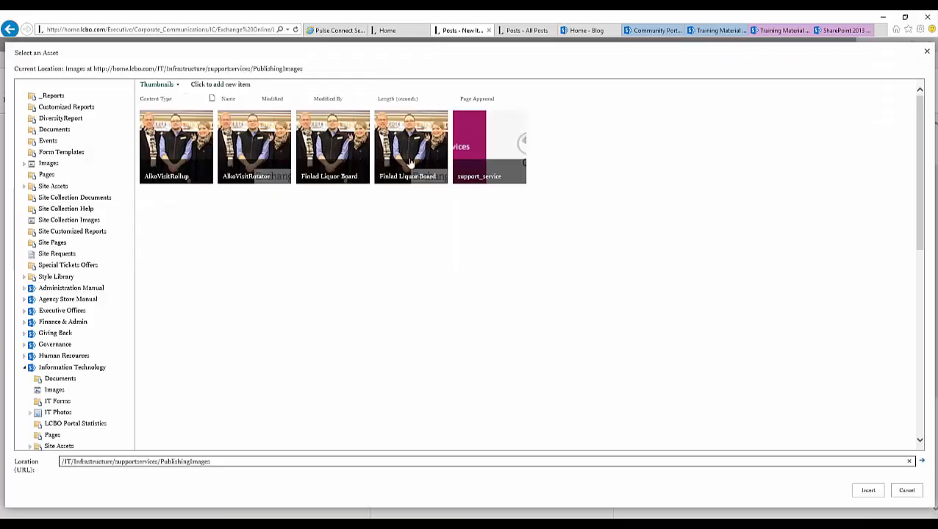
left_click(347, 134)
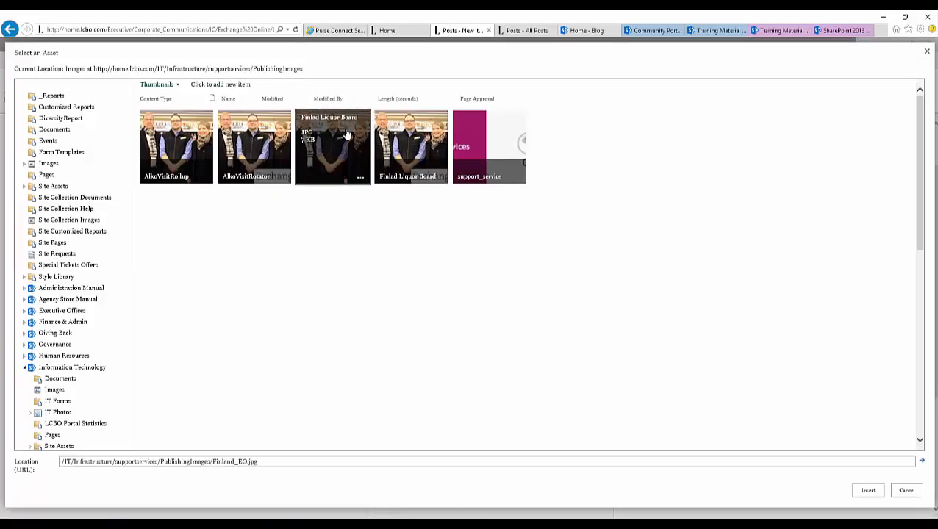
left_click(866, 489)
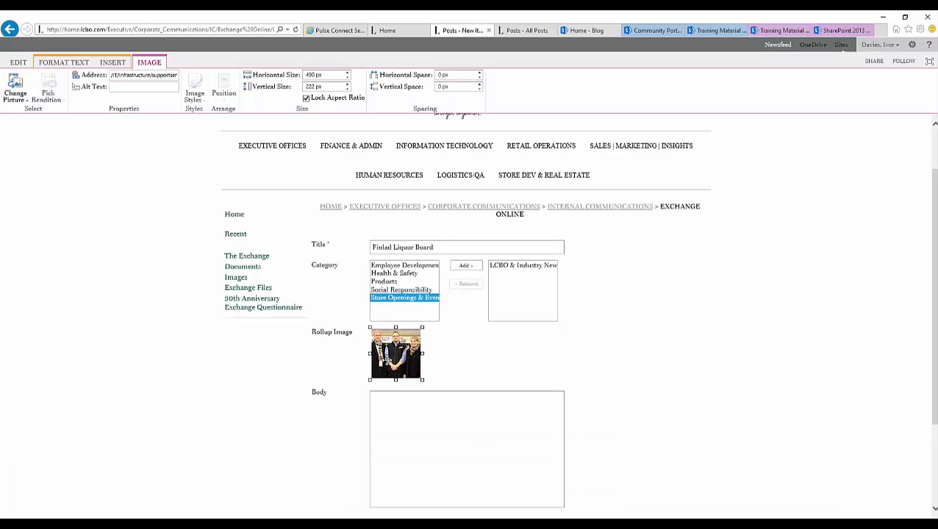
Write "This is a post about the recent visit by the Finlad Liquor Control Board." as the post's body text.
scroll(398, 410, "down", 2)
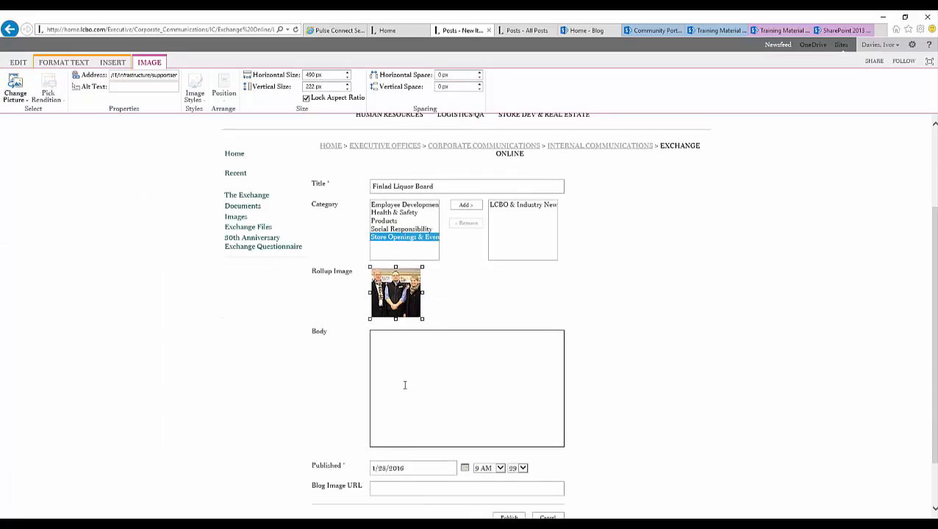
left_click(408, 347)
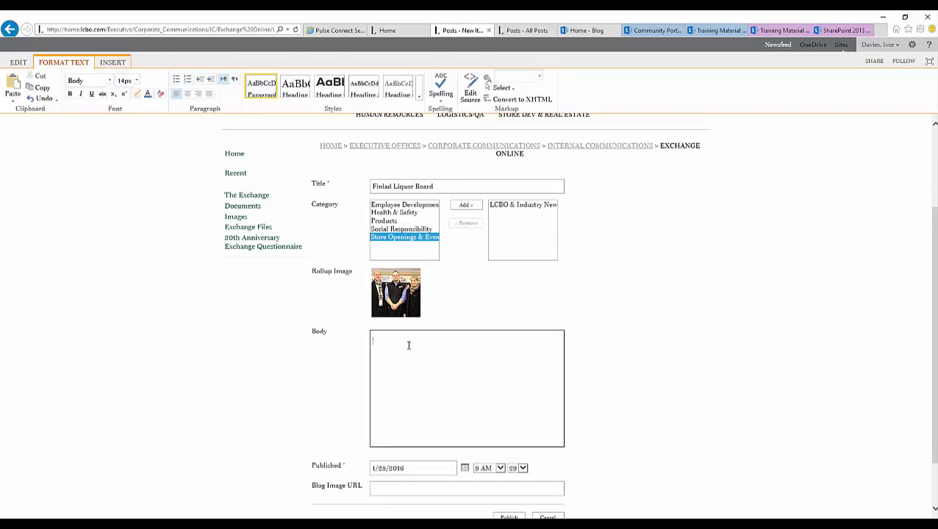
type("THis")
key("BackSpace")
key("BackSpace")
key("BackSpace")
type("his")
type("is a post about the recne")
key("BackSpace")
key("BackSpace")
type("ent visit by the Fin")
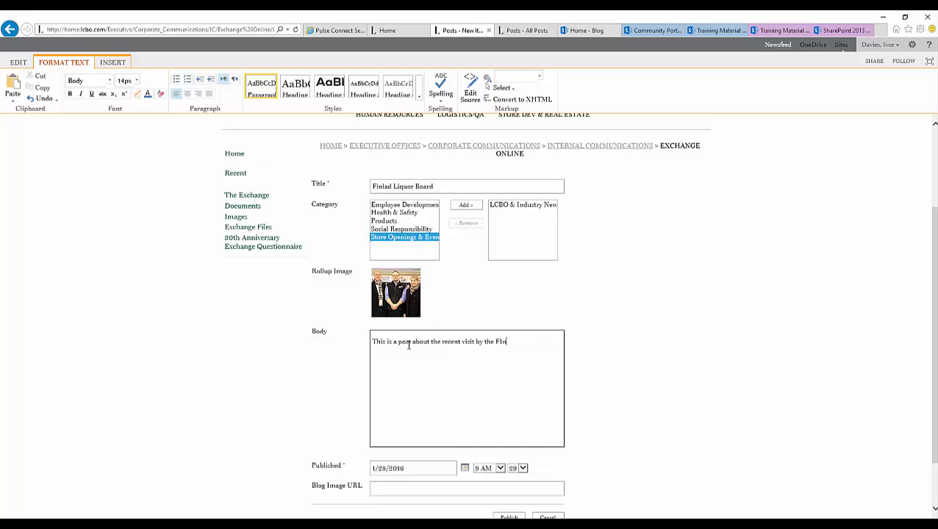
type("lad Liquor Control Board.")
Insert Finland_FR.jpg from the local Pictures folder below the body text, uploading it to the Site Assets library.
left_click(113, 62)
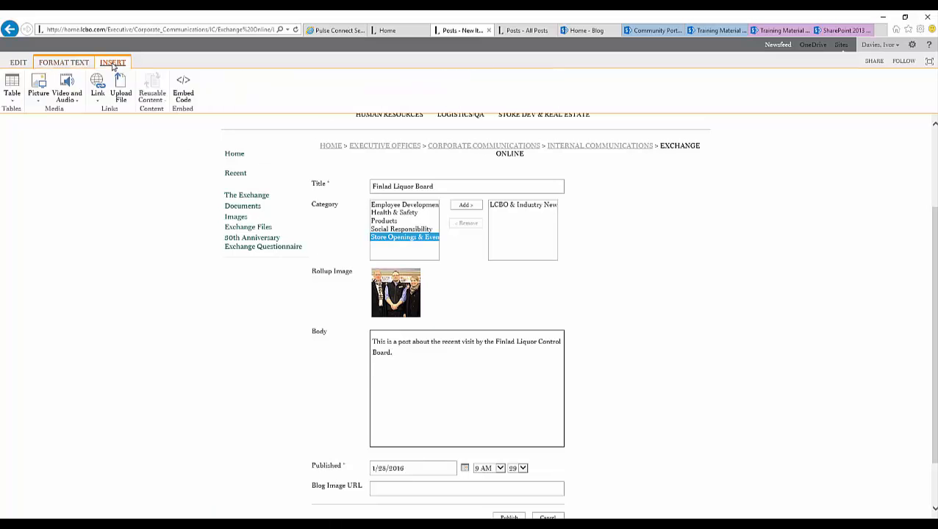
left_click(40, 100)
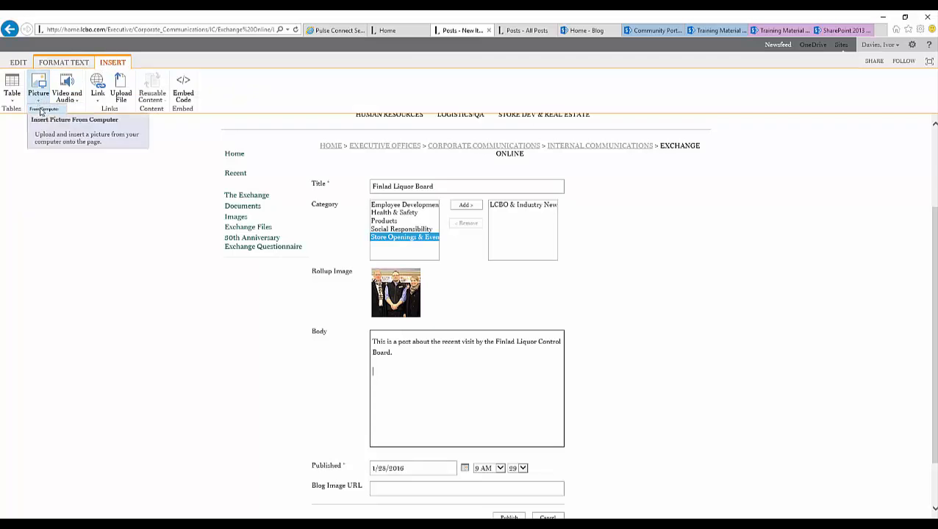
left_click(41, 110)
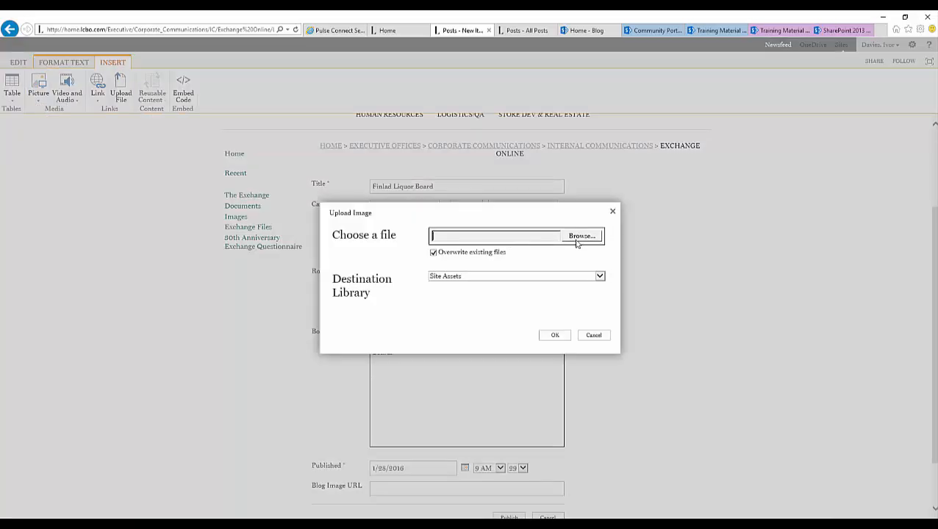
left_click(580, 235)
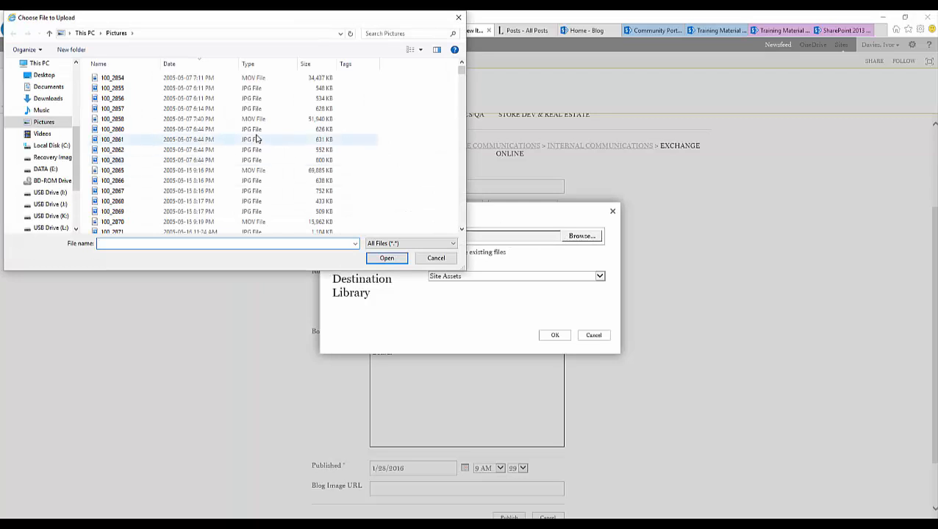
left_click_drag(462, 72, 475, 111)
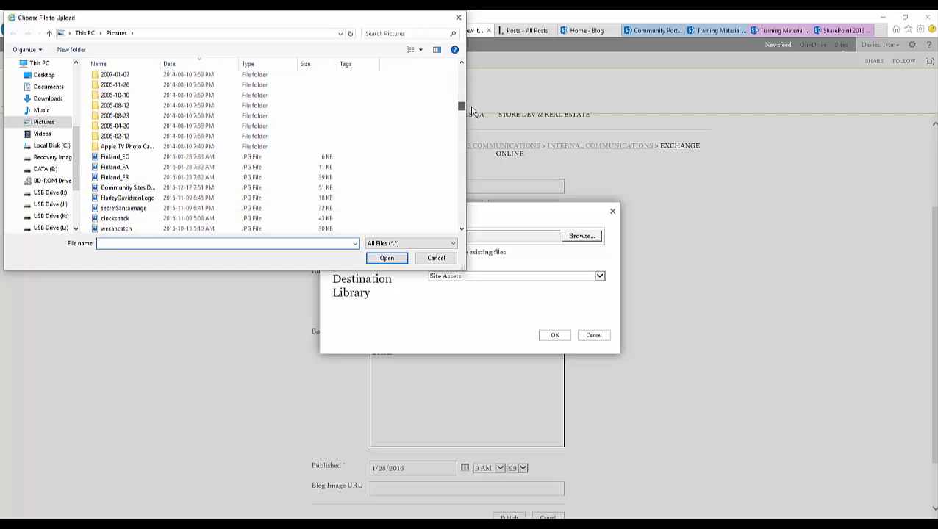
left_click(129, 179)
left_click(386, 258)
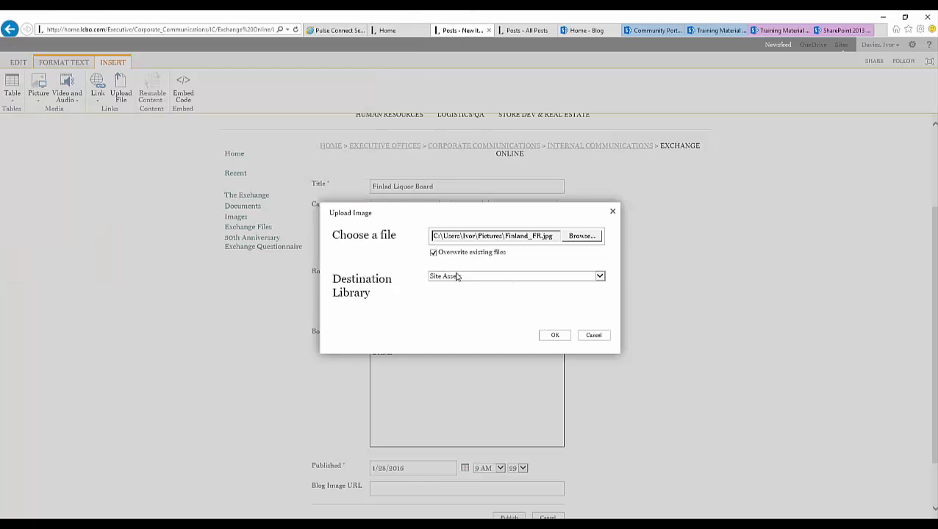
left_click(600, 277)
left_click(601, 273)
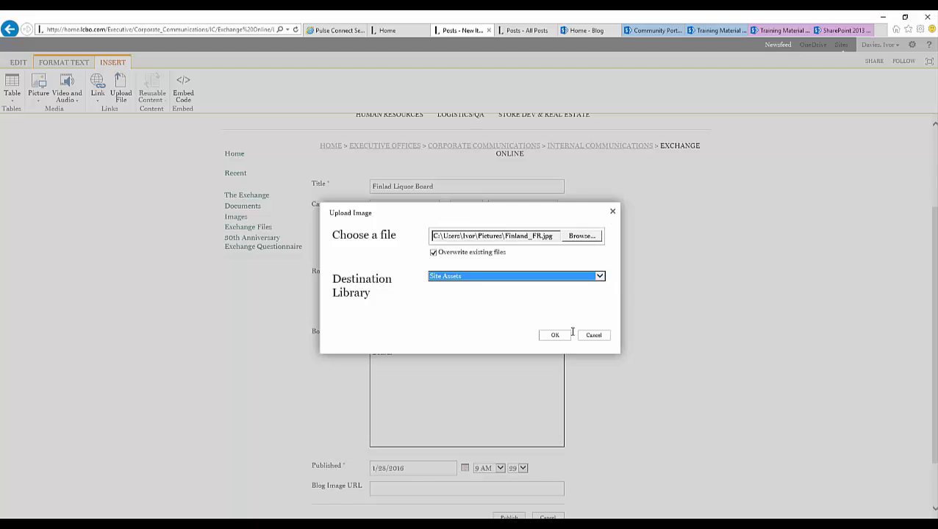
left_click(555, 335)
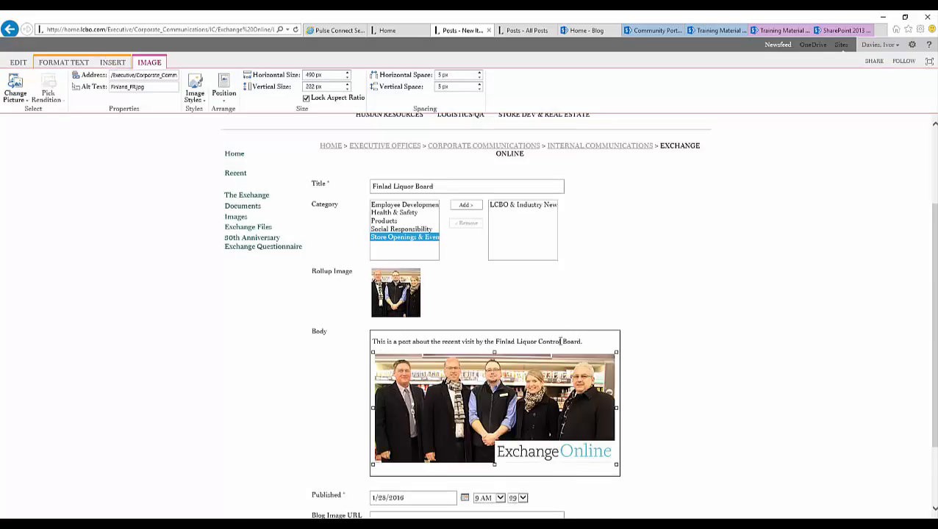
Deselect the body picture and publish the post with the Blog Image URL left empty.
scroll(474, 371, "down", 2)
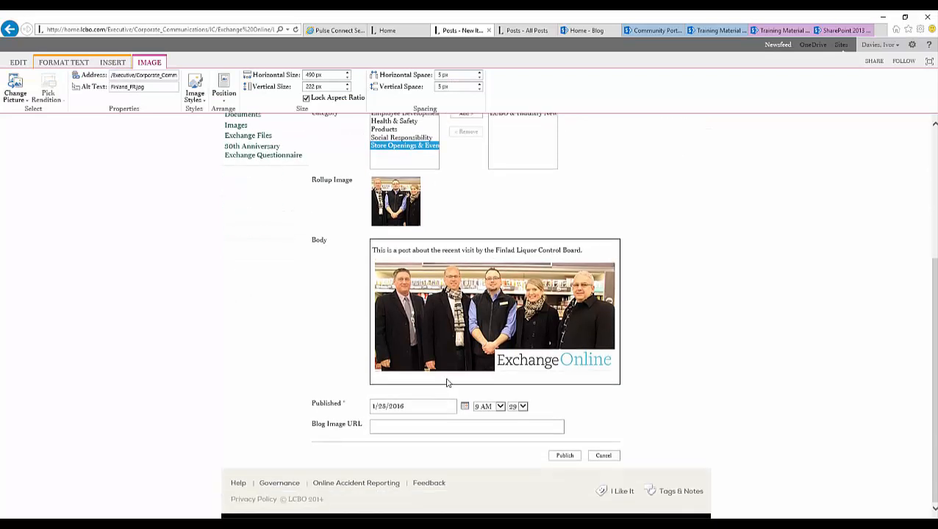
left_click(447, 382)
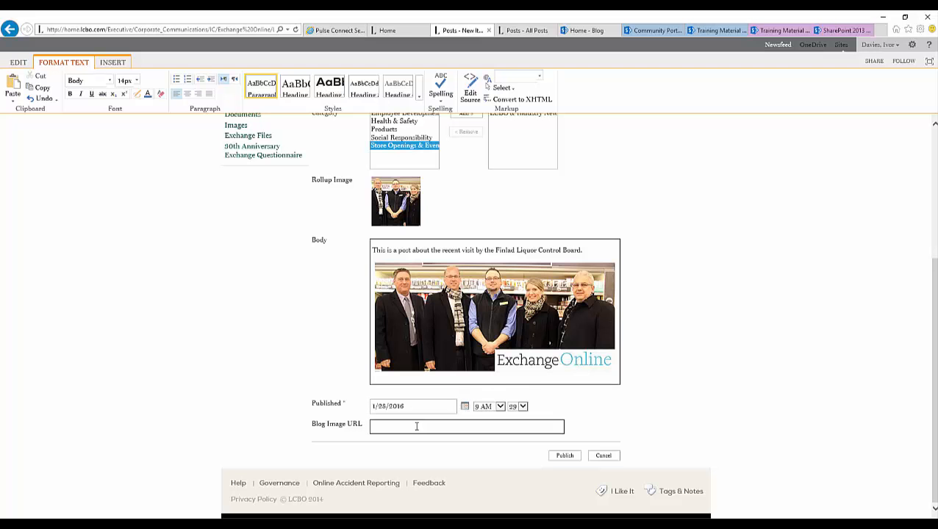
left_click(565, 456)
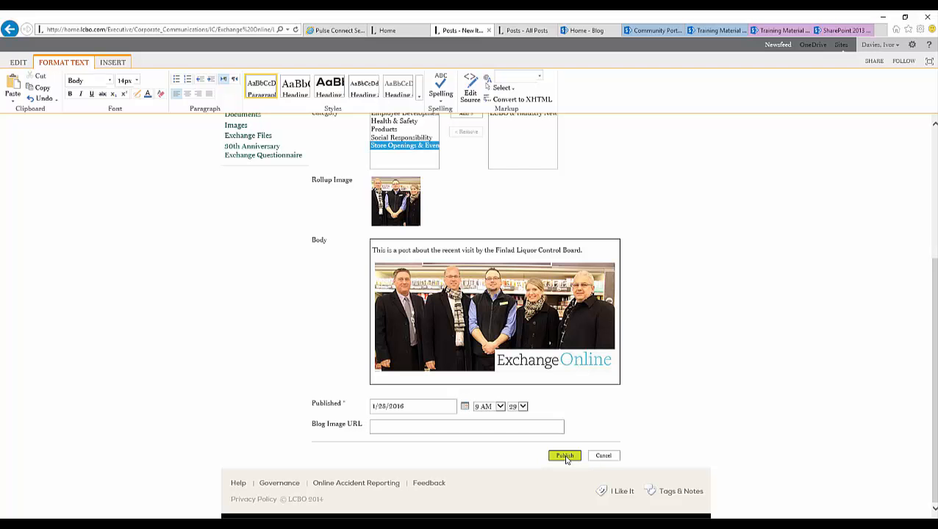
scroll(566, 460, "up", 5)
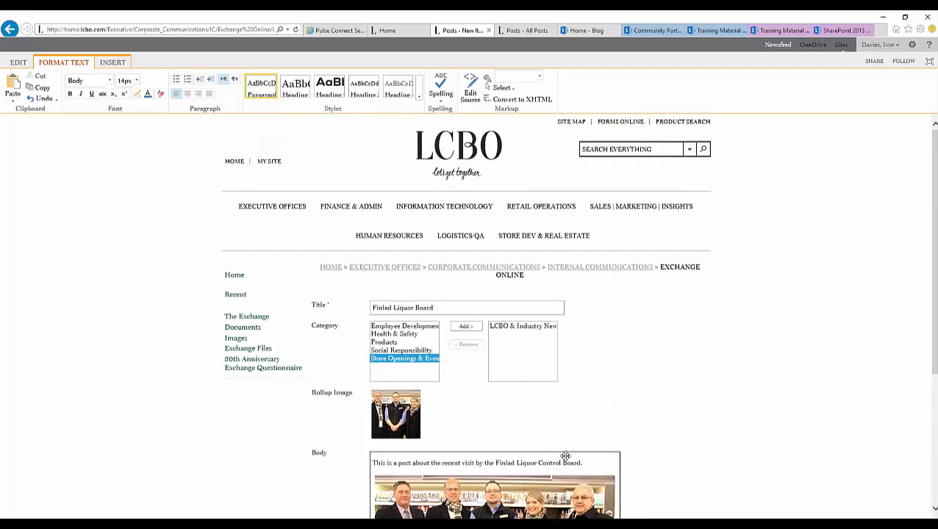